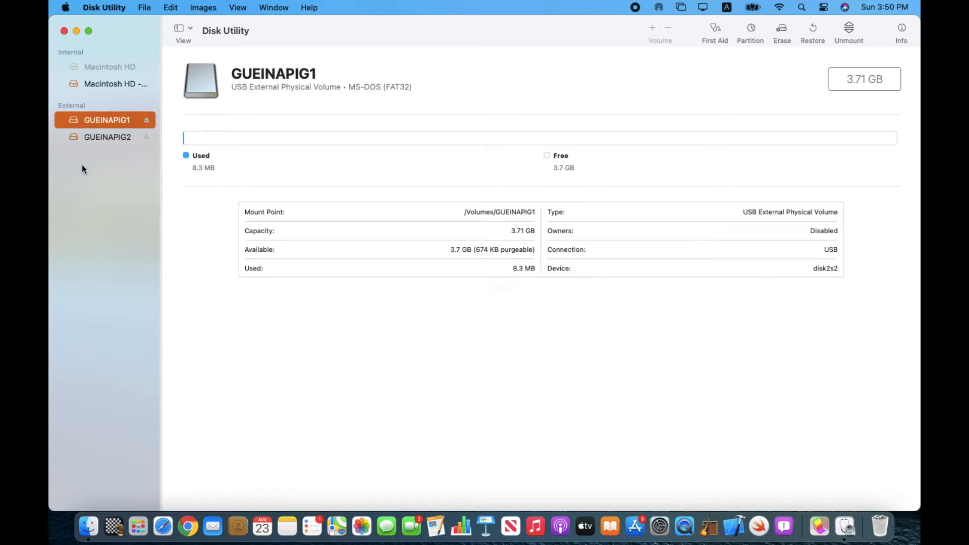
Examine the details of the two external USB volumes, GUEINAPIG1 and GUEINAPIG2.
click(136, 139)
click(121, 113)
click(119, 136)
click(115, 120)
click(114, 136)
click(111, 122)
click(110, 137)
click(108, 125)
Open the RAID Assistant and reposition its window lower on the desktop.
click(144, 9)
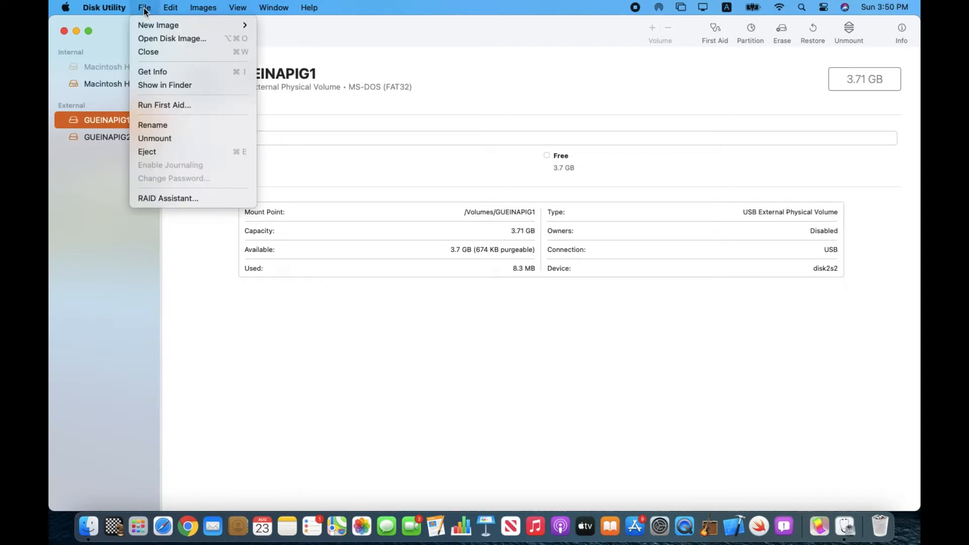
mouse_move(155, 25)
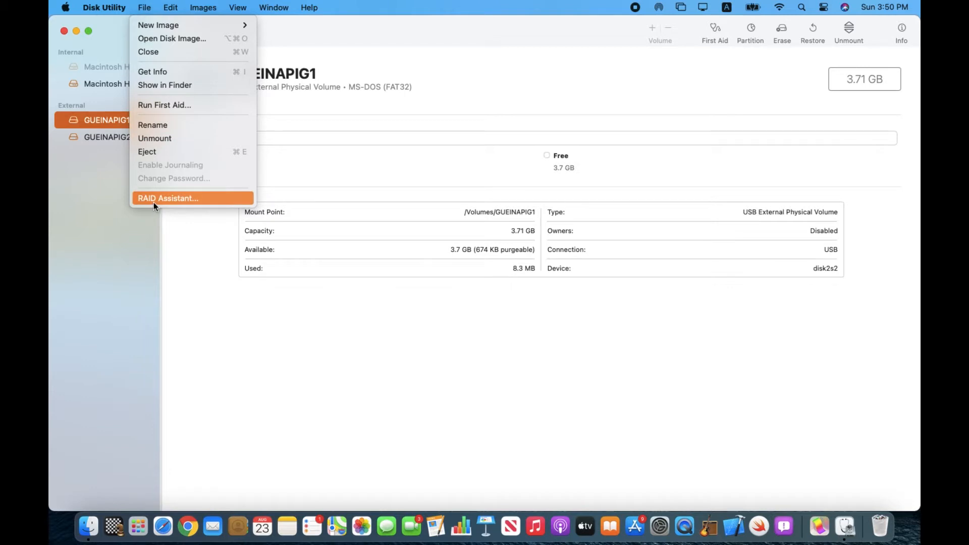
click(196, 202)
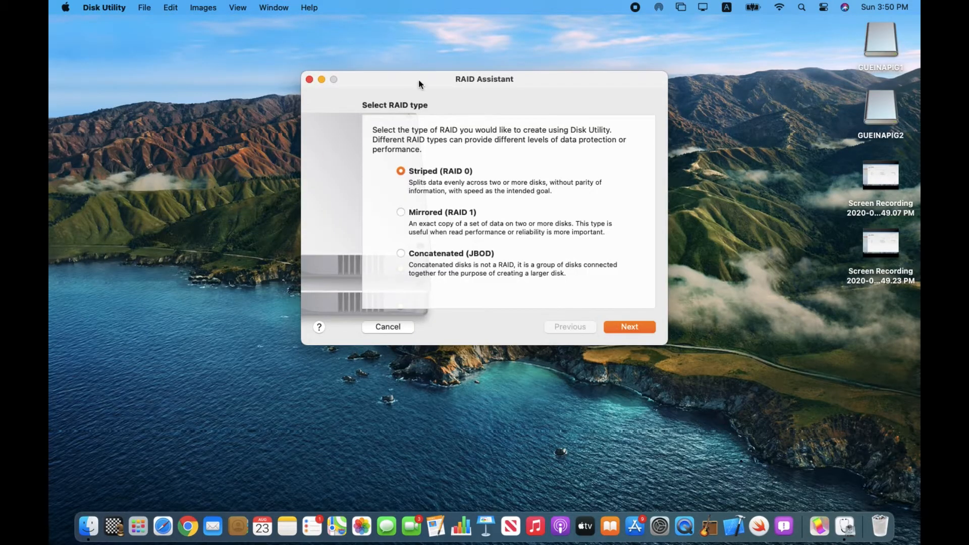
drag(419, 80, 404, 126)
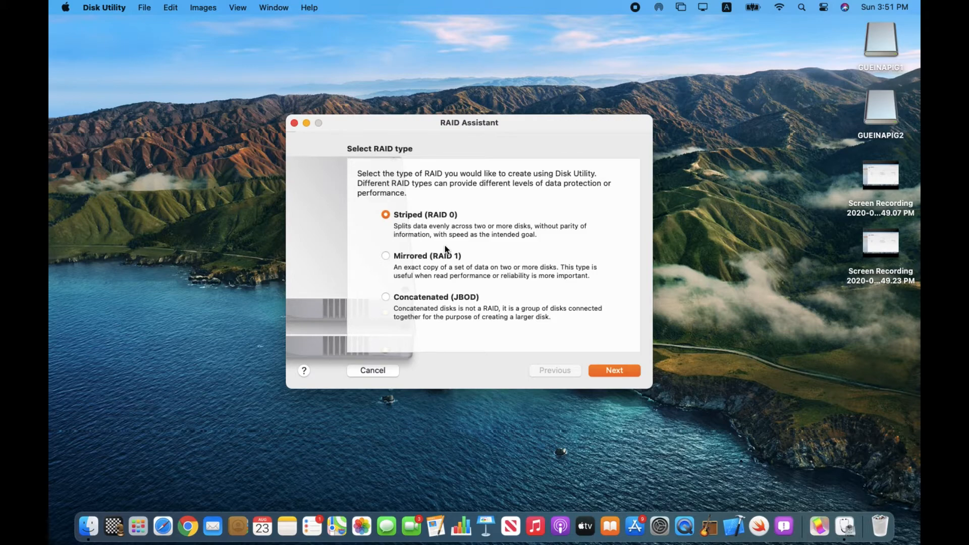
Choose Striped (RAID 0) as the RAID type and continue to disk selection.
click(427, 258)
click(435, 298)
click(433, 286)
click(420, 216)
click(439, 298)
click(430, 218)
click(620, 369)
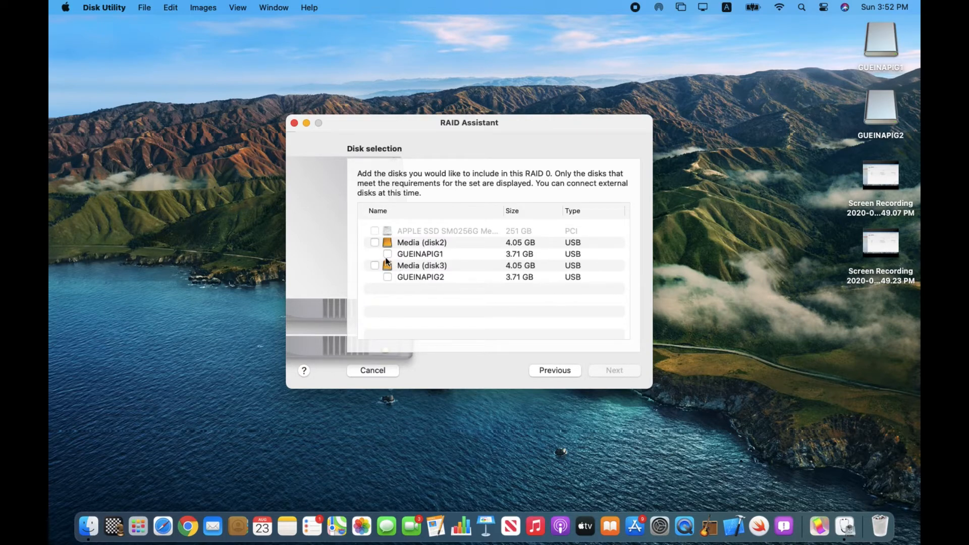
Include the USB disks Media (disk2) and Media (disk3) in the RAID 0 set and continue to its properties.
click(375, 244)
click(375, 265)
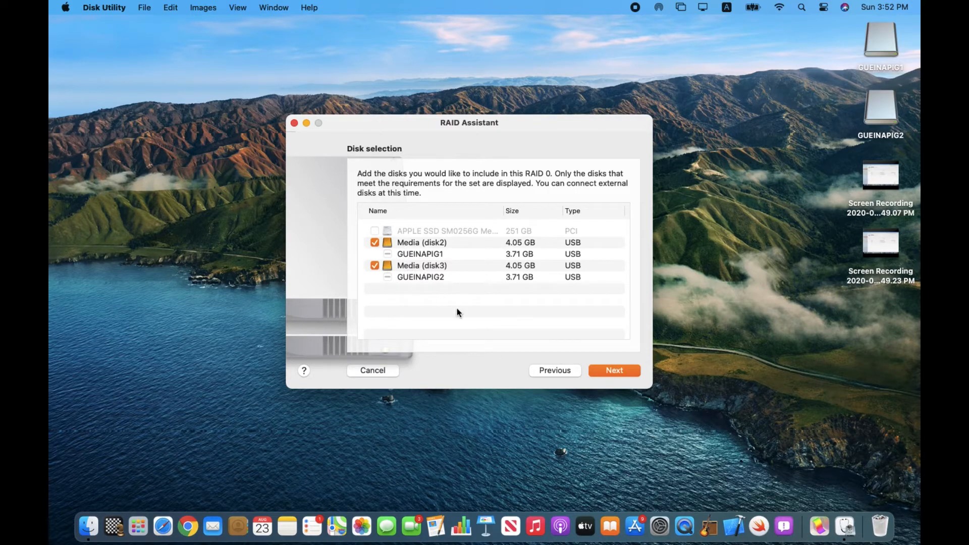
click(615, 370)
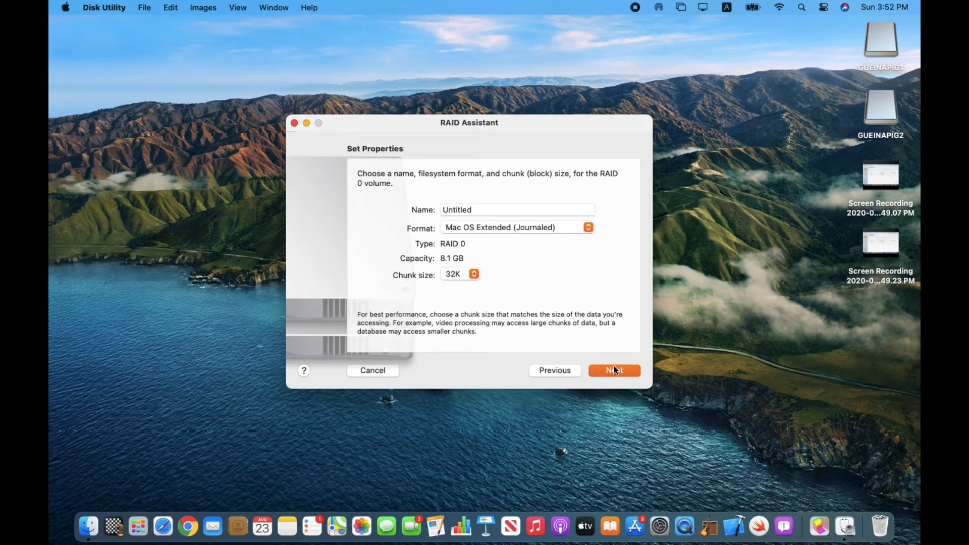
Name the RAID volume with the owner's first name in possessive form followed by "Expermential Drives".
click(503, 209)
double_click(501, 211)
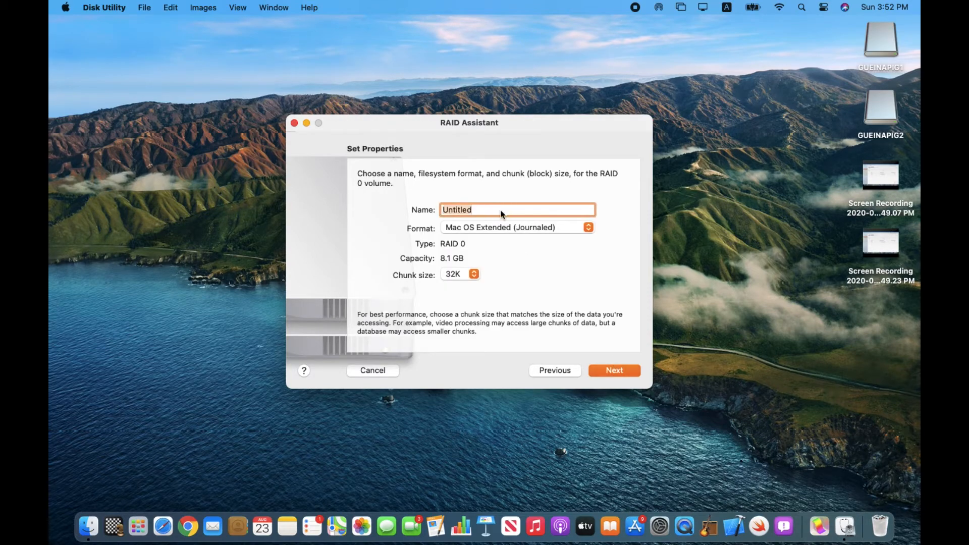
text(Frankie's Expermenta)
key(BackSpace)
text(ial Dei)
key(BackSpace)
key(BackSpace)
text(rive)
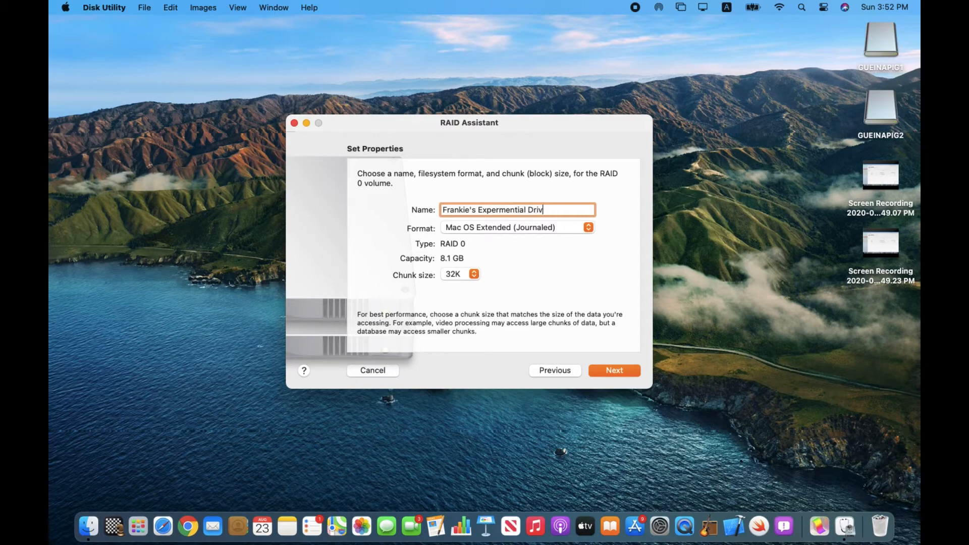
Review the available filesystem formats and keep Mac OS Extended (Journaled) for the RAID volume.
click(483, 228)
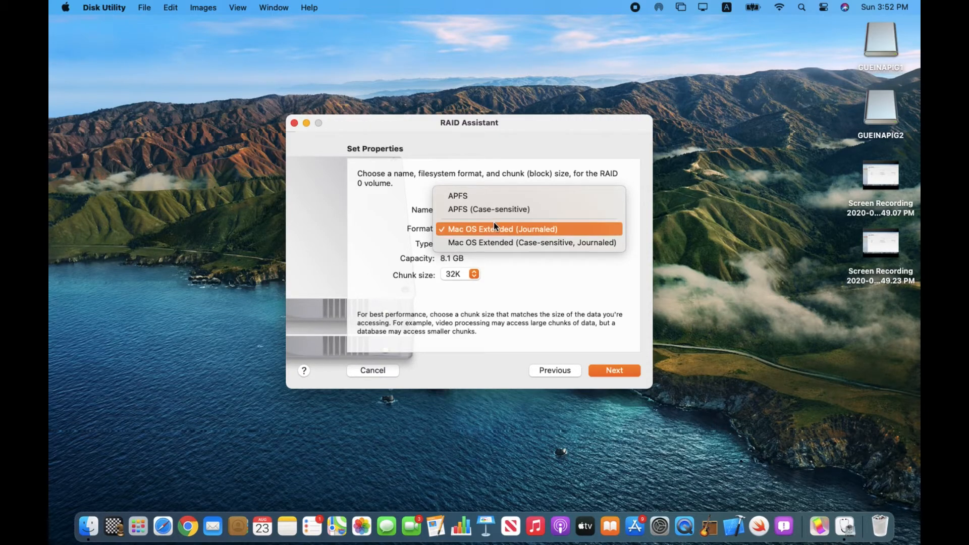
click(494, 223)
click(519, 229)
click(511, 225)
click(502, 231)
click(501, 227)
click(502, 229)
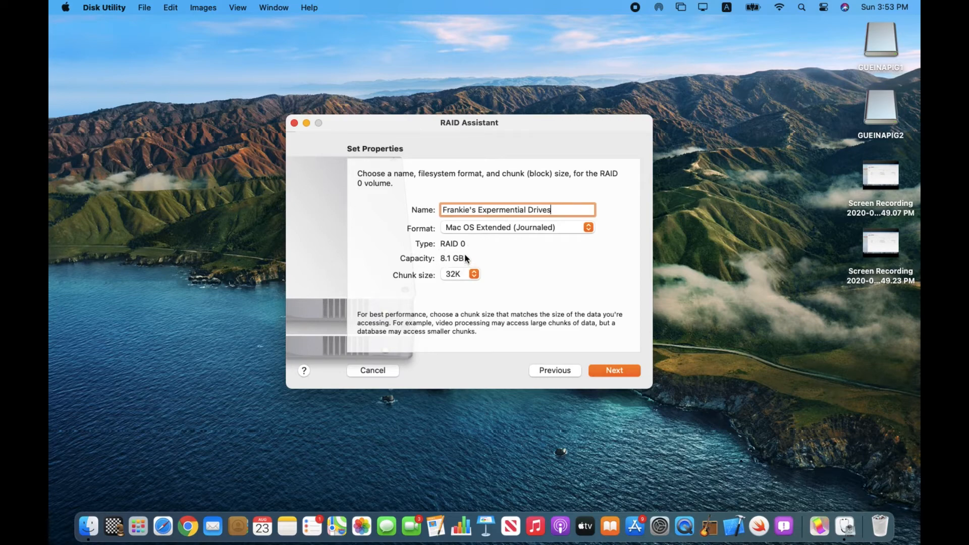
click(466, 275)
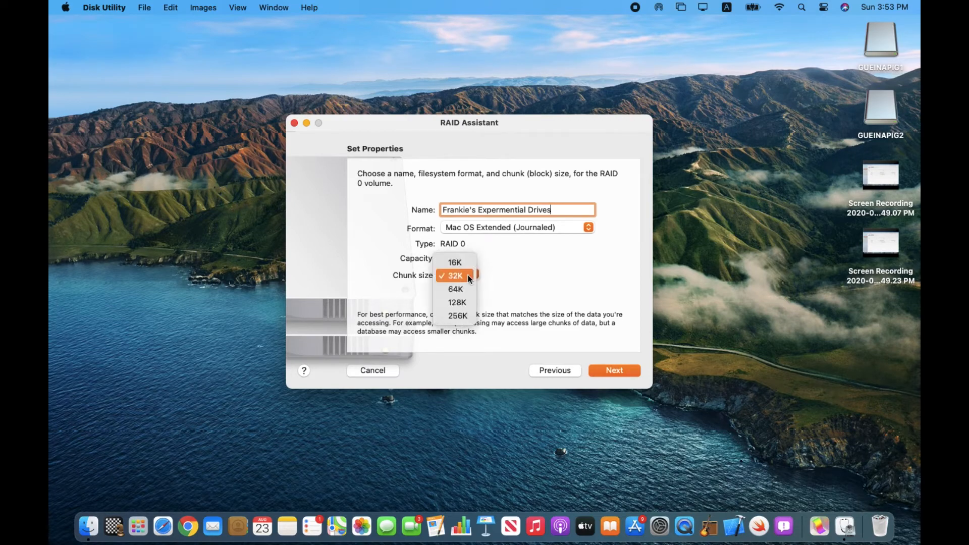
click(476, 275)
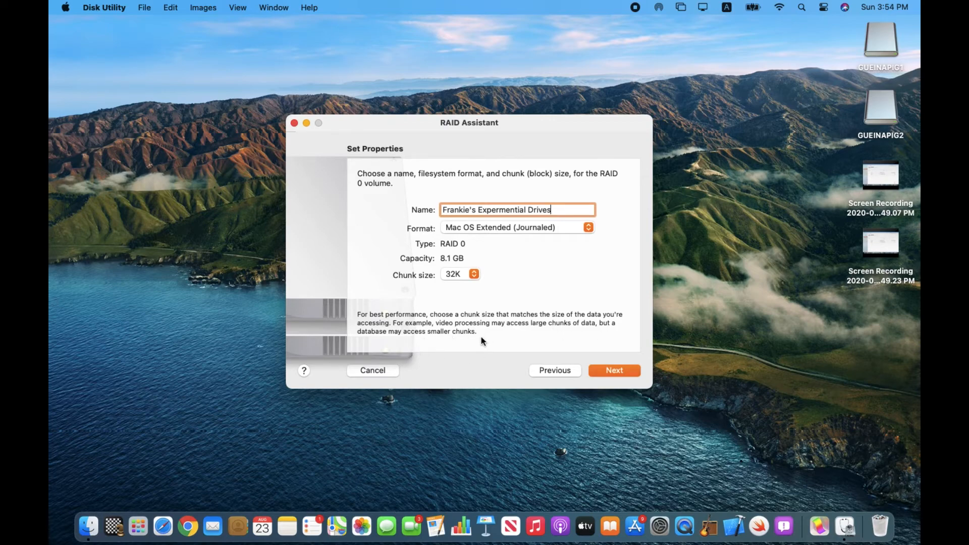
click(474, 274)
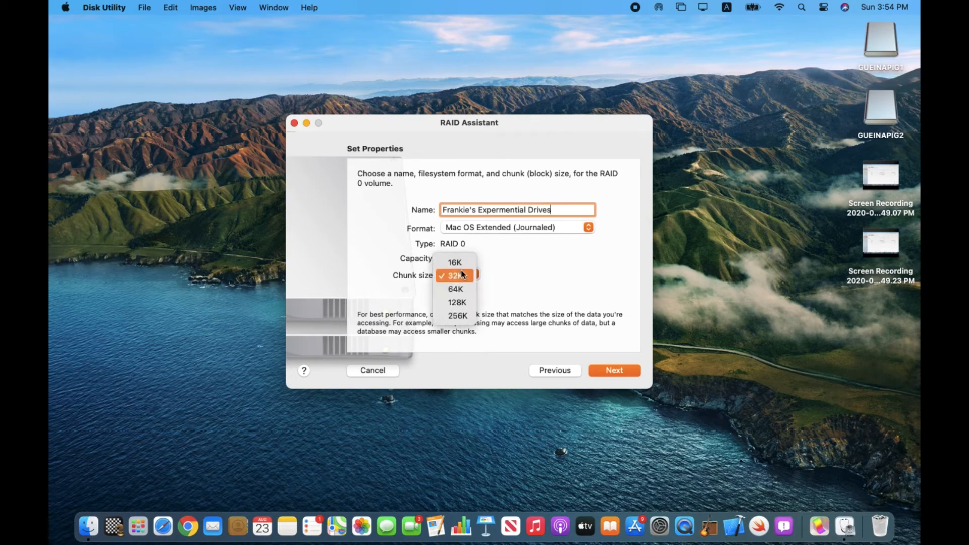
click(477, 271)
click(466, 274)
click(497, 261)
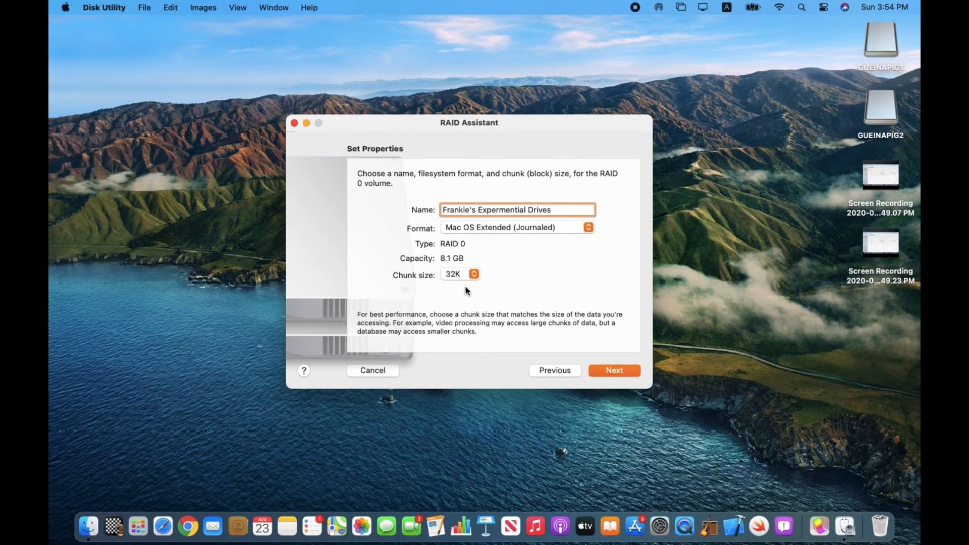
Set the RAID volume's chunk size to 256K.
click(472, 274)
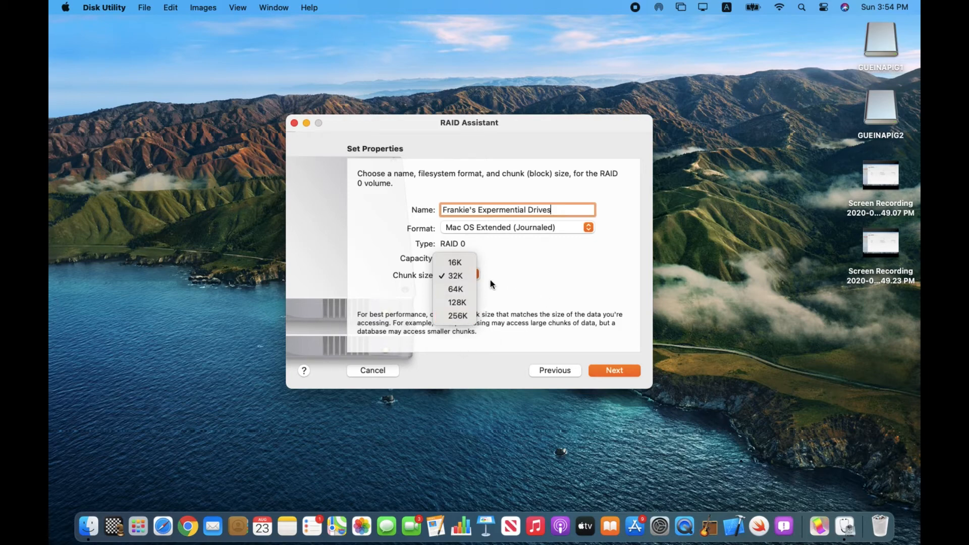
click(461, 316)
click(466, 277)
click(466, 276)
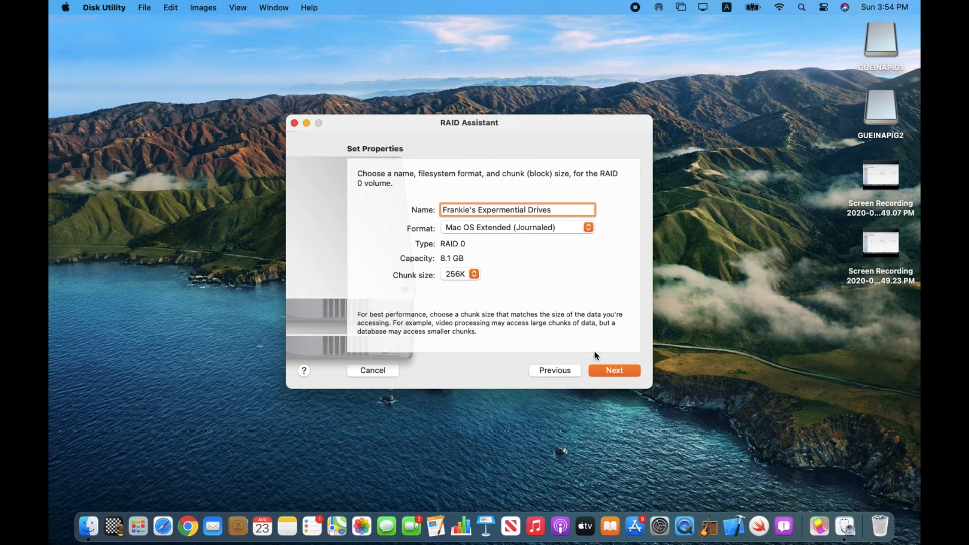
Create the RAID 0 set, accepting the erasure of Media (disk2) and Media (disk3), and finish the assistant.
click(608, 370)
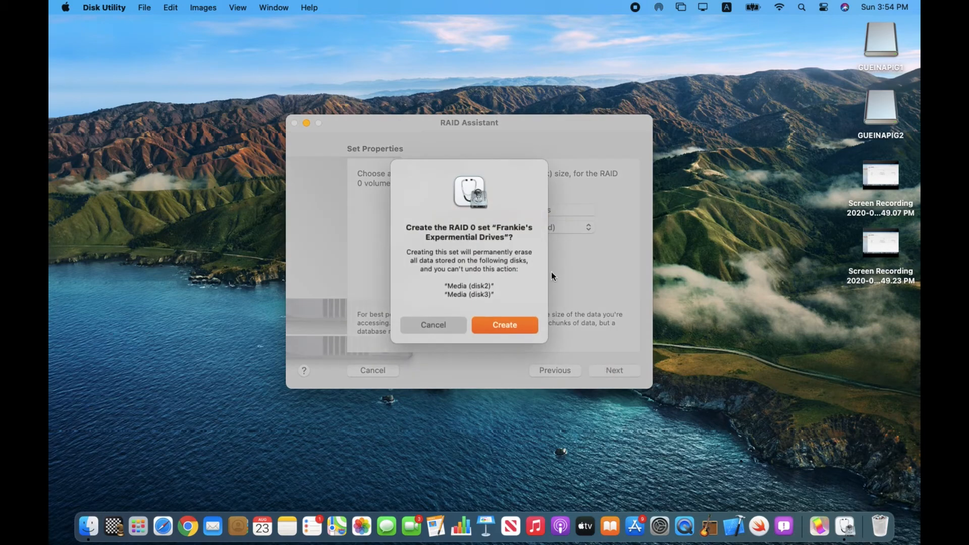
drag(487, 228, 512, 239)
click(512, 239)
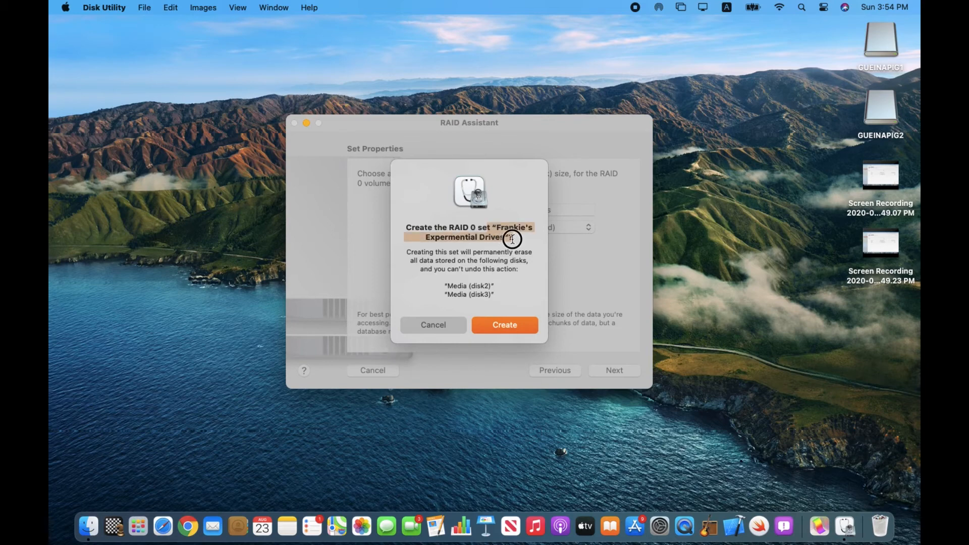
click(511, 326)
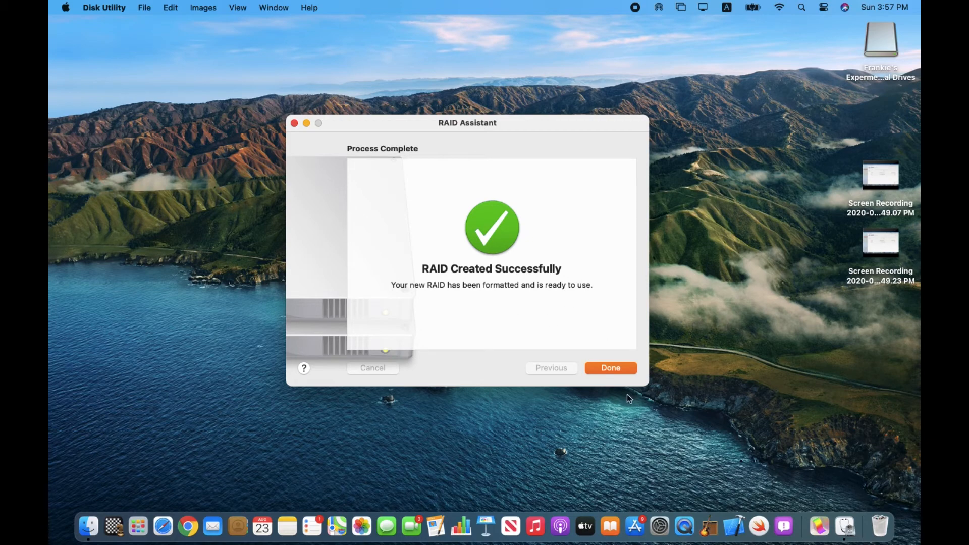
click(610, 369)
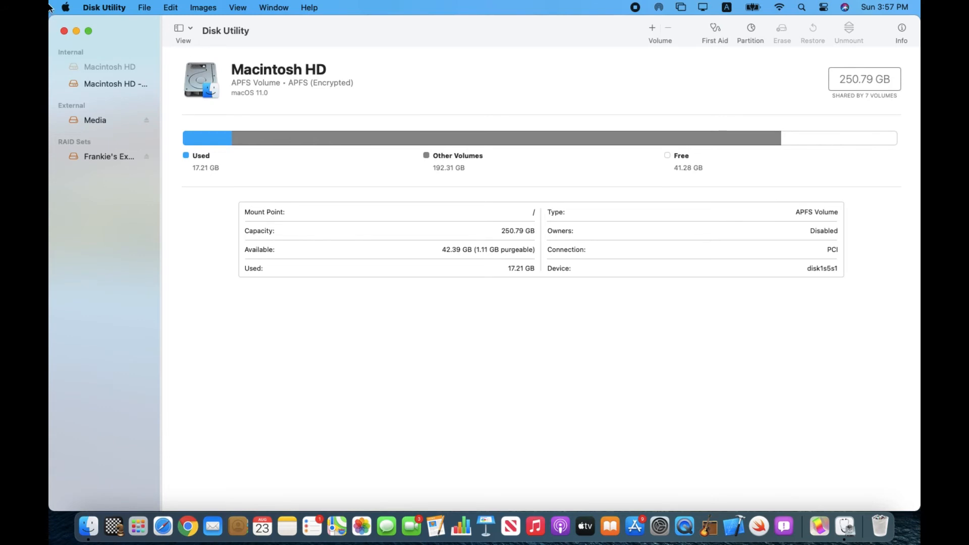
Examine the external Media disk, the new RAID set's details and its member disks disk3s2 and disk2s2.
click(112, 121)
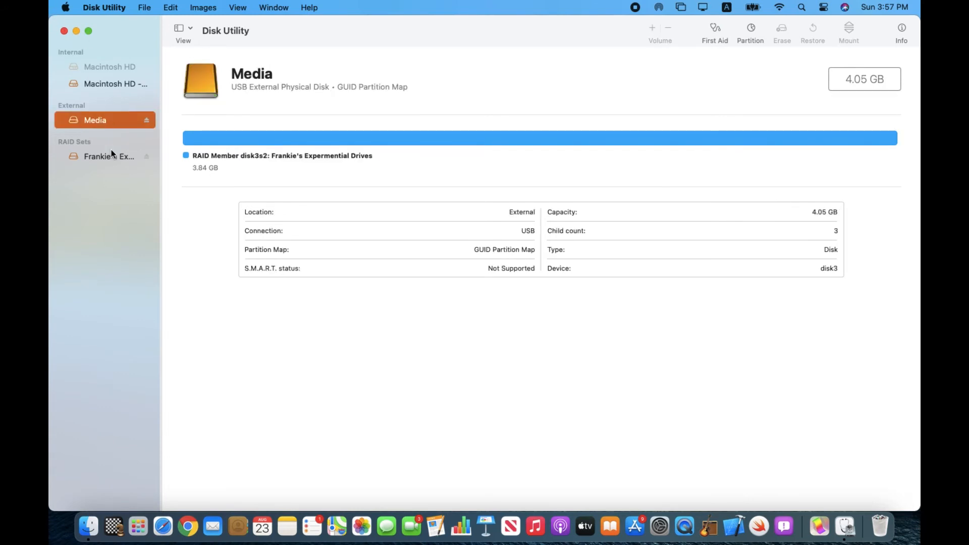
click(112, 154)
click(103, 122)
click(87, 157)
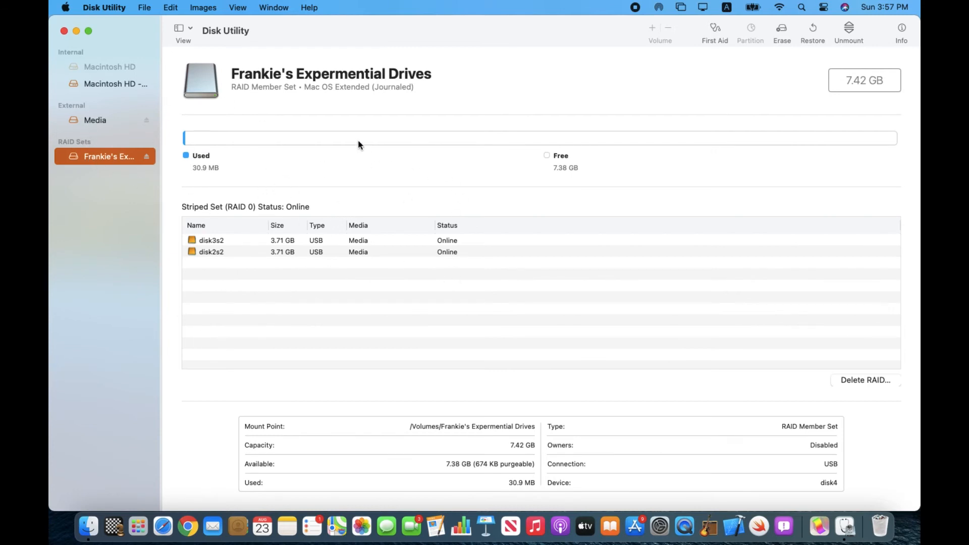
click(230, 241)
click(230, 250)
click(230, 245)
click(229, 250)
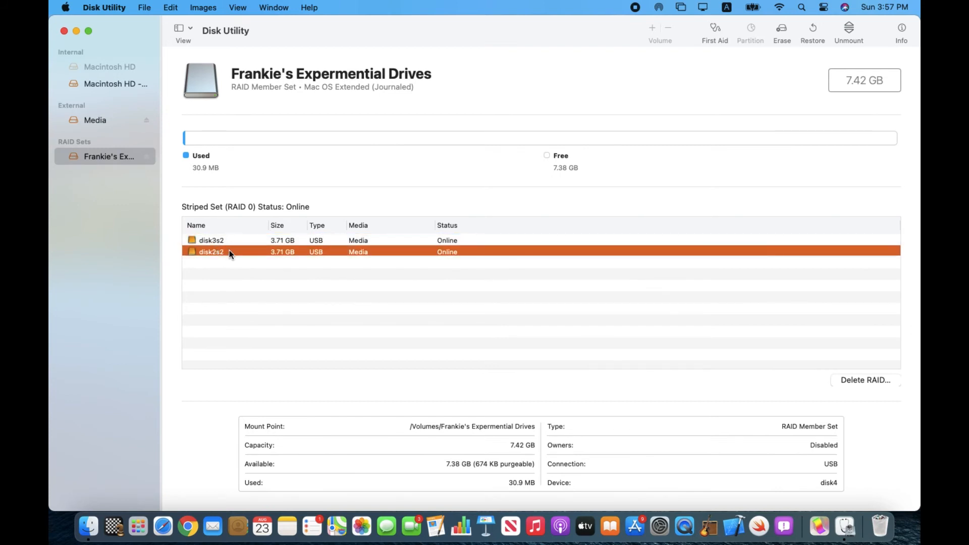
click(234, 265)
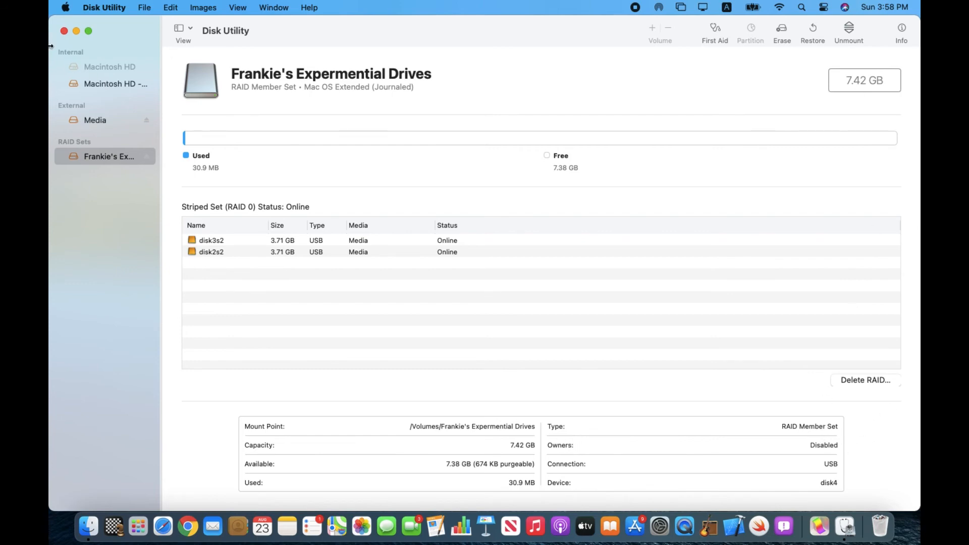
Close the Disk Utility window and move the RAID volume's icon to the desktop's upper-left corner.
click(64, 31)
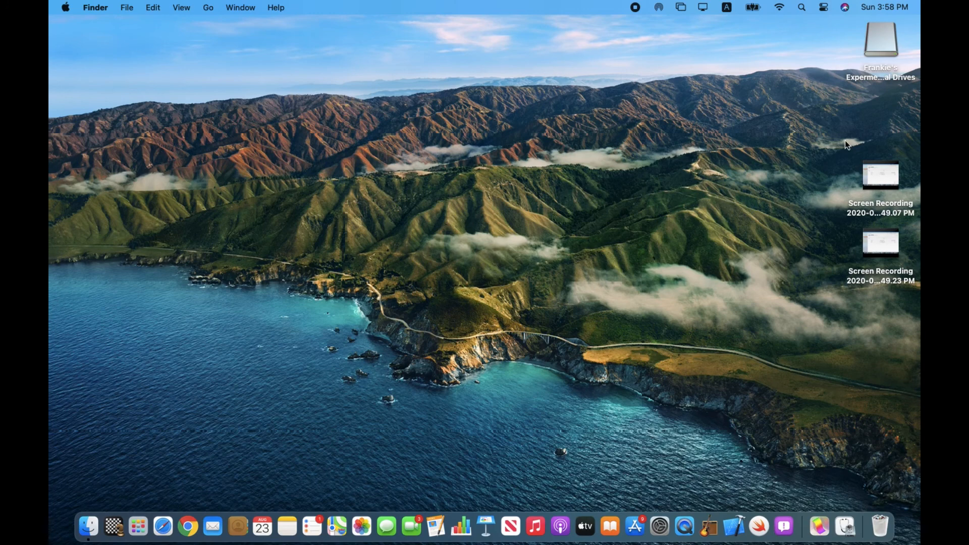
drag(891, 35, 103, 39)
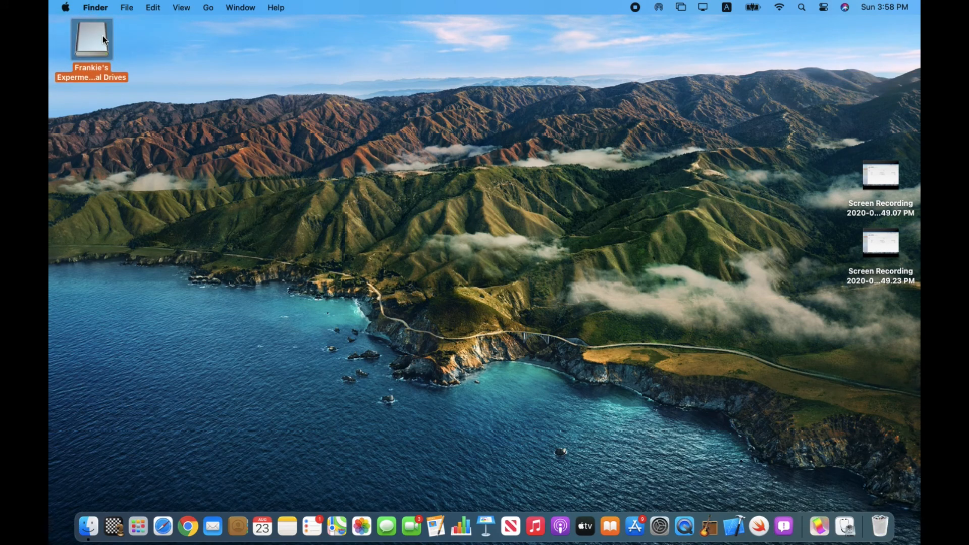
drag(103, 39, 97, 43)
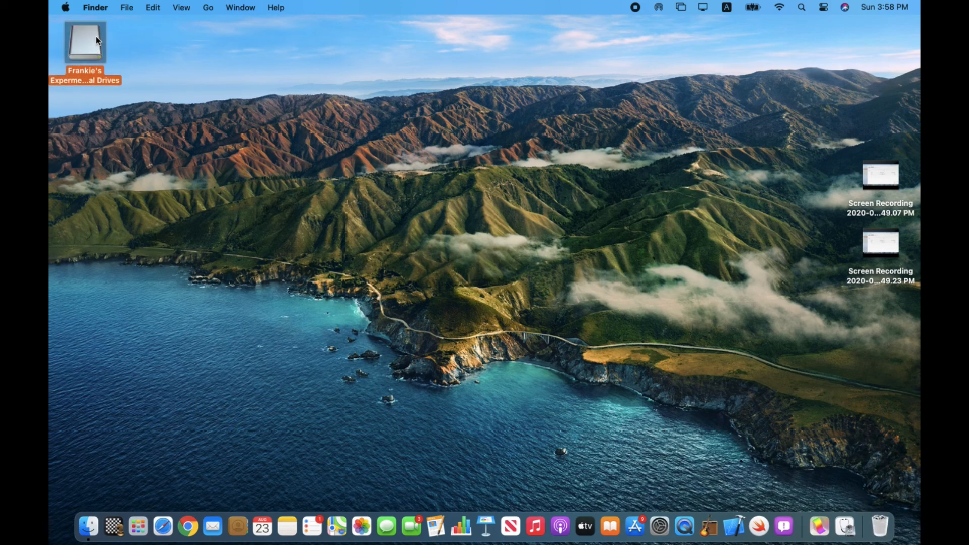